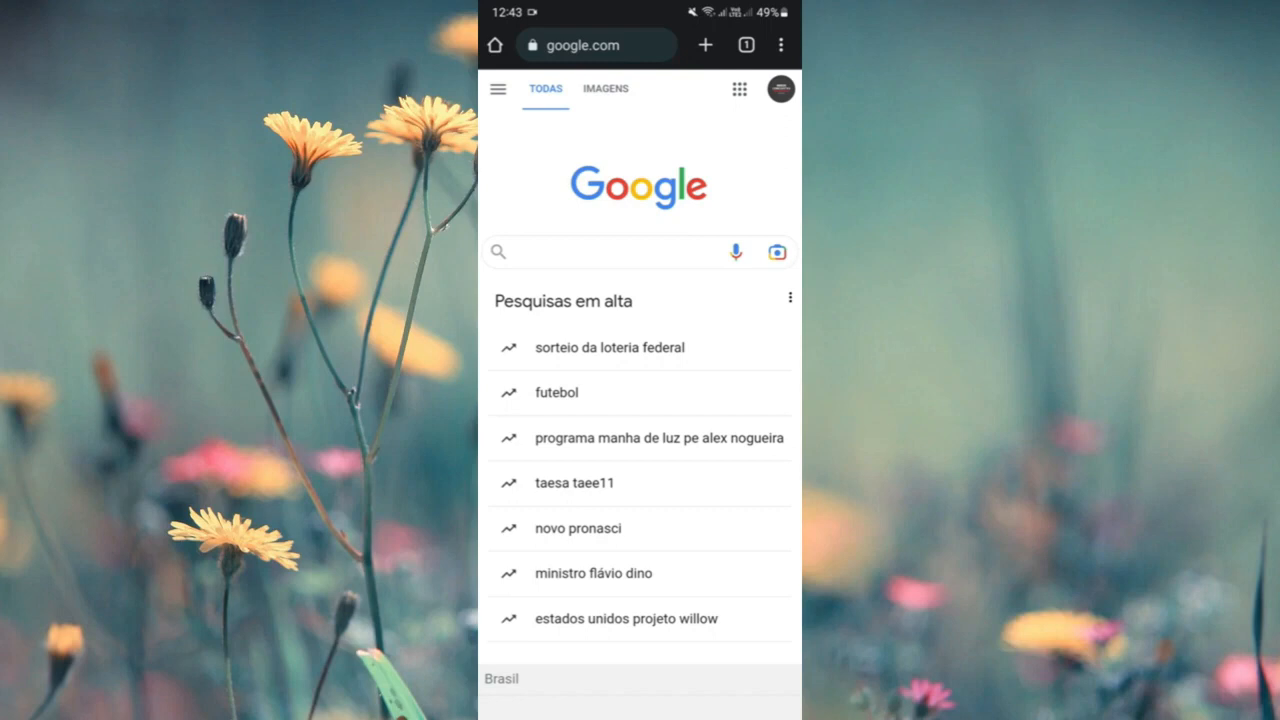
- Reach Chrome's Configurações from the three-dot menu on the way to site settings
click(797, 45)
click(797, 45)
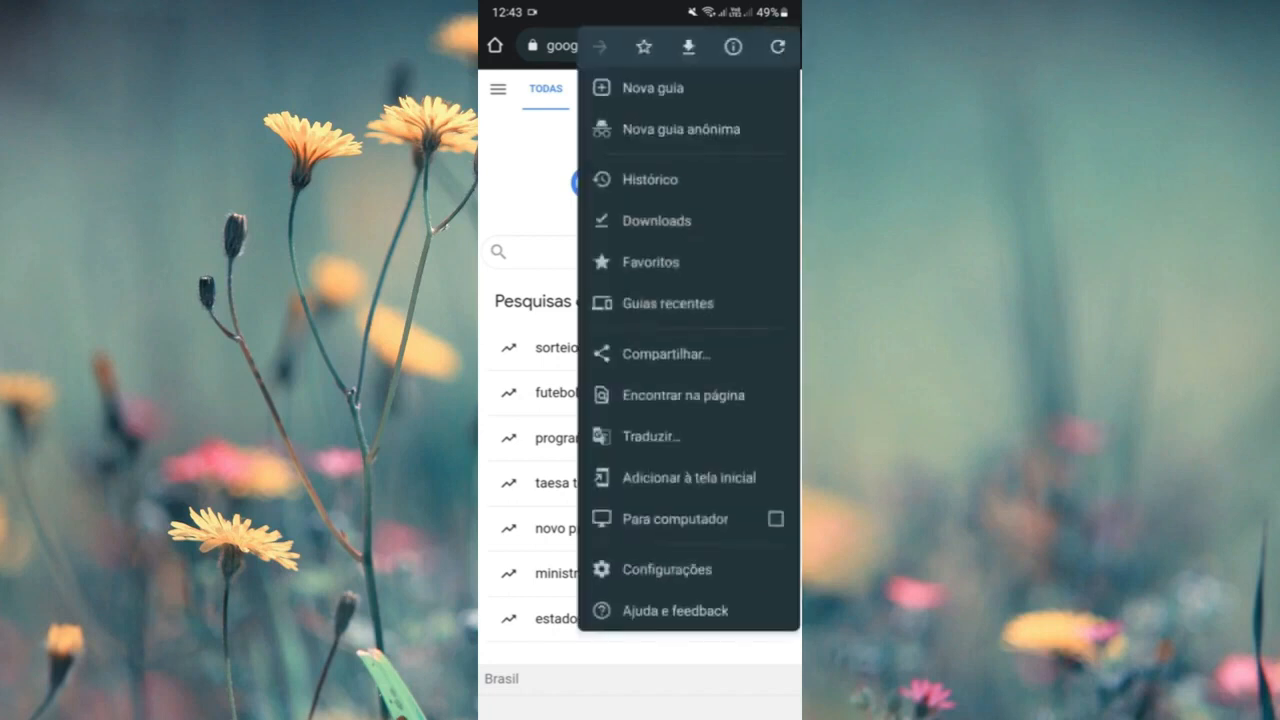
click(765, 565)
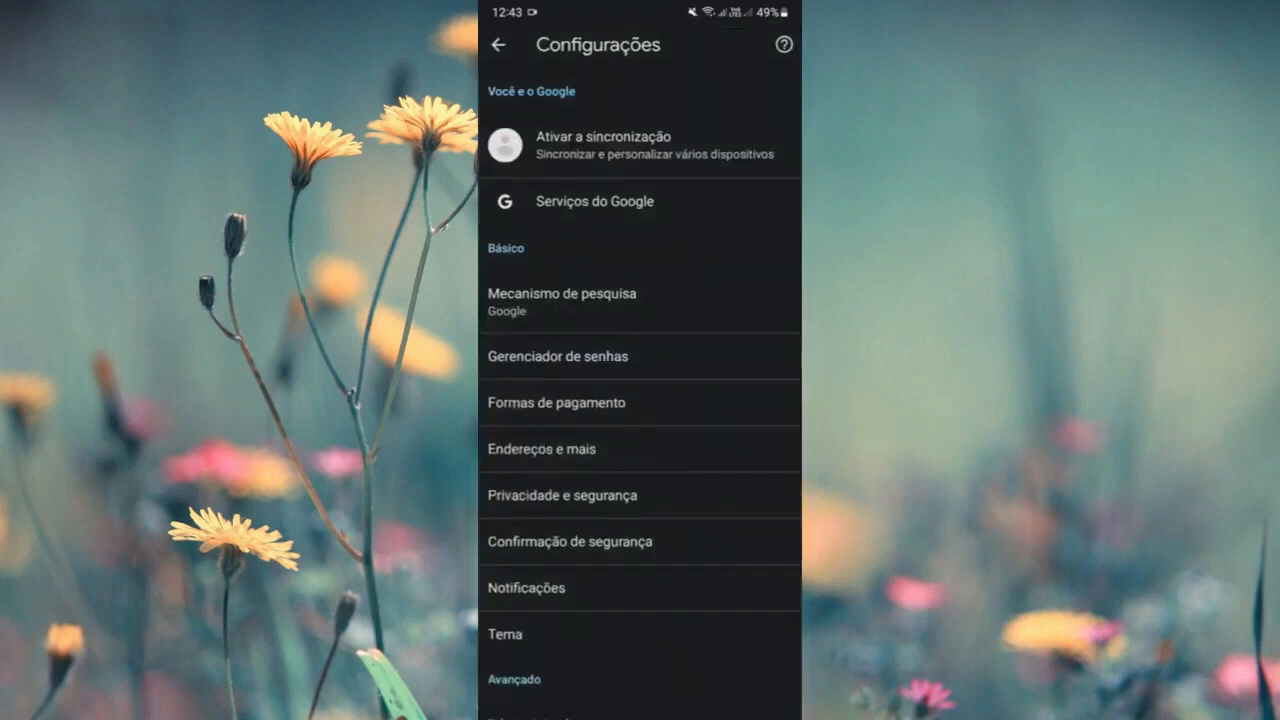
scroll(640, 400, down, 5)
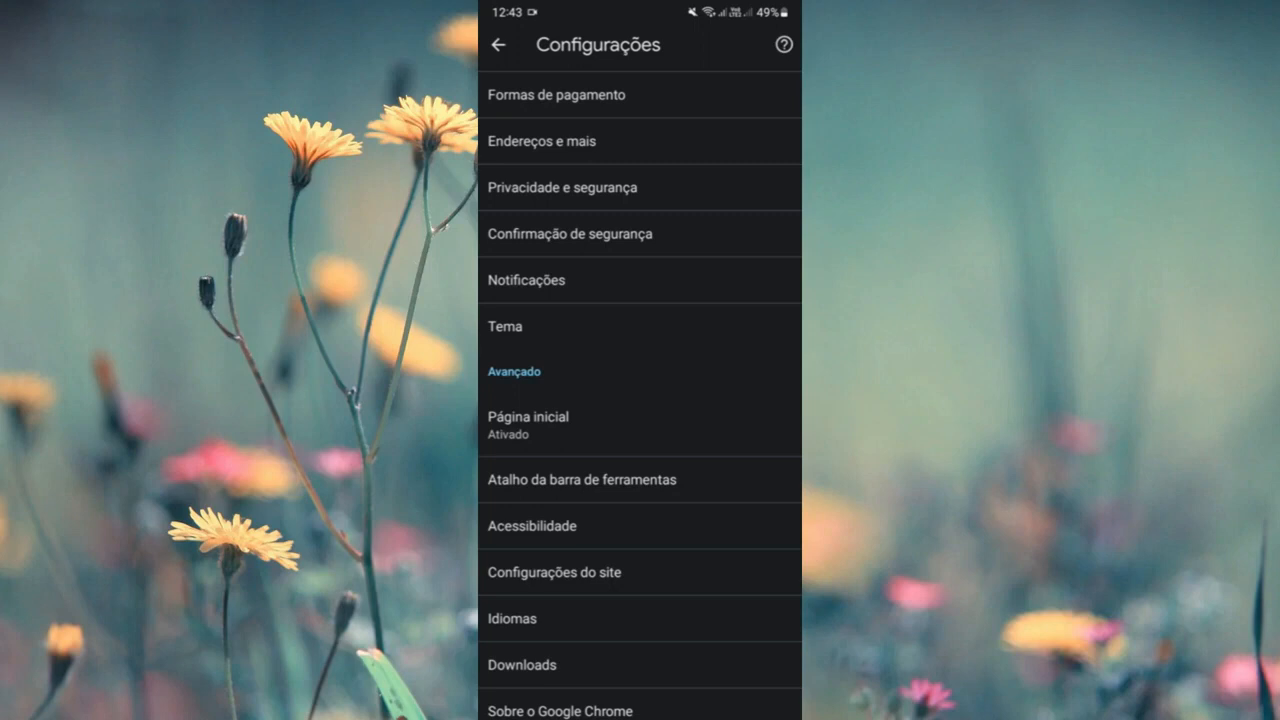
click(554, 572)
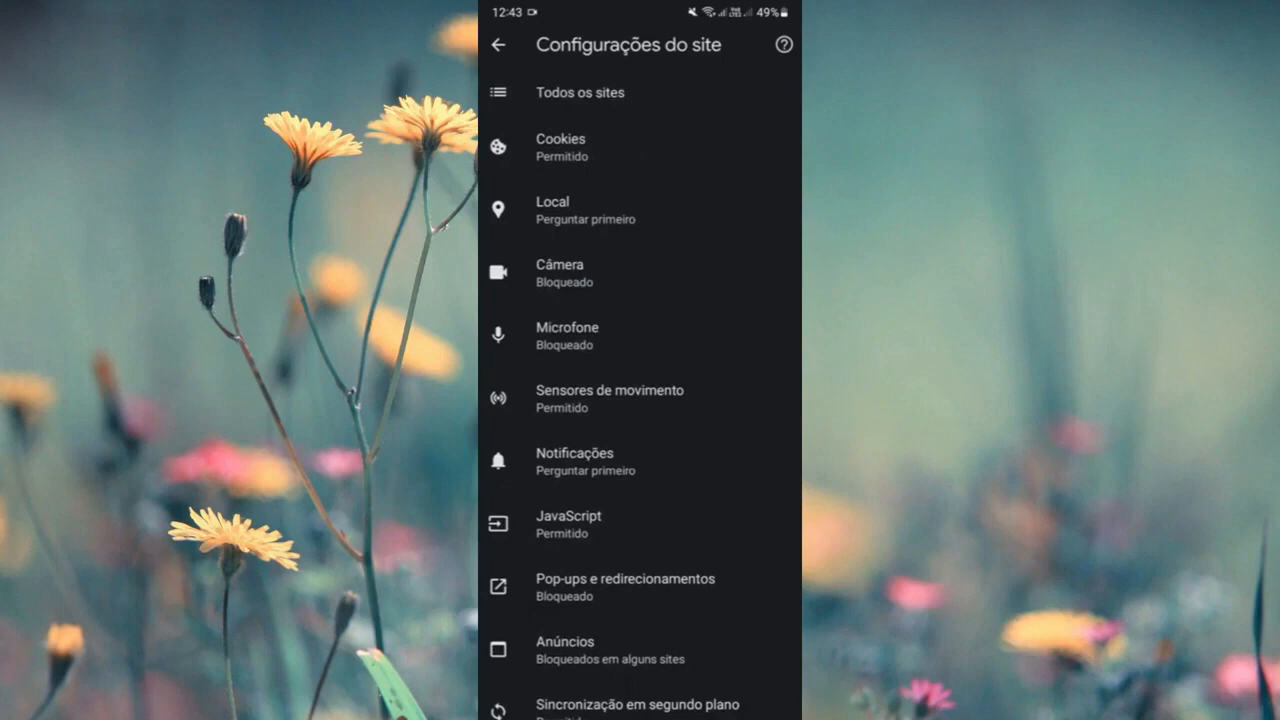
scroll(640, 394, down, 5)
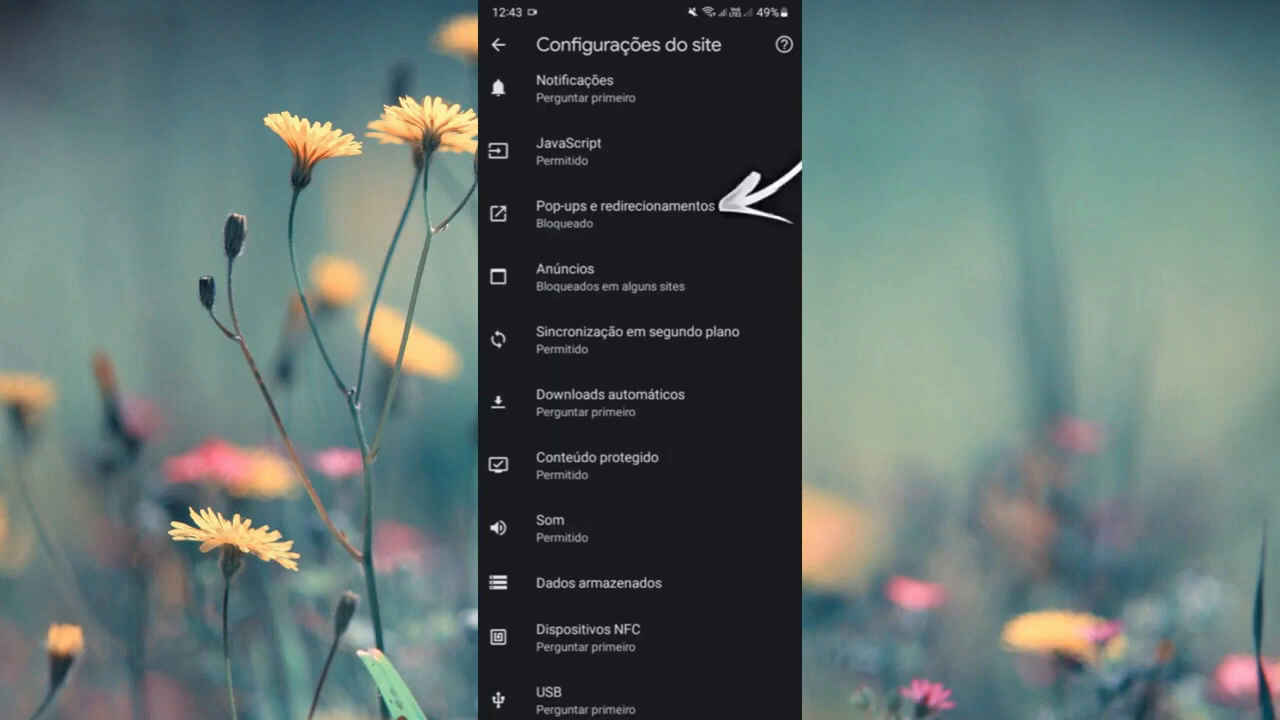
- Switch Pop-ups e redirecionamentos to Permitido, then back to blocked
click(625, 214)
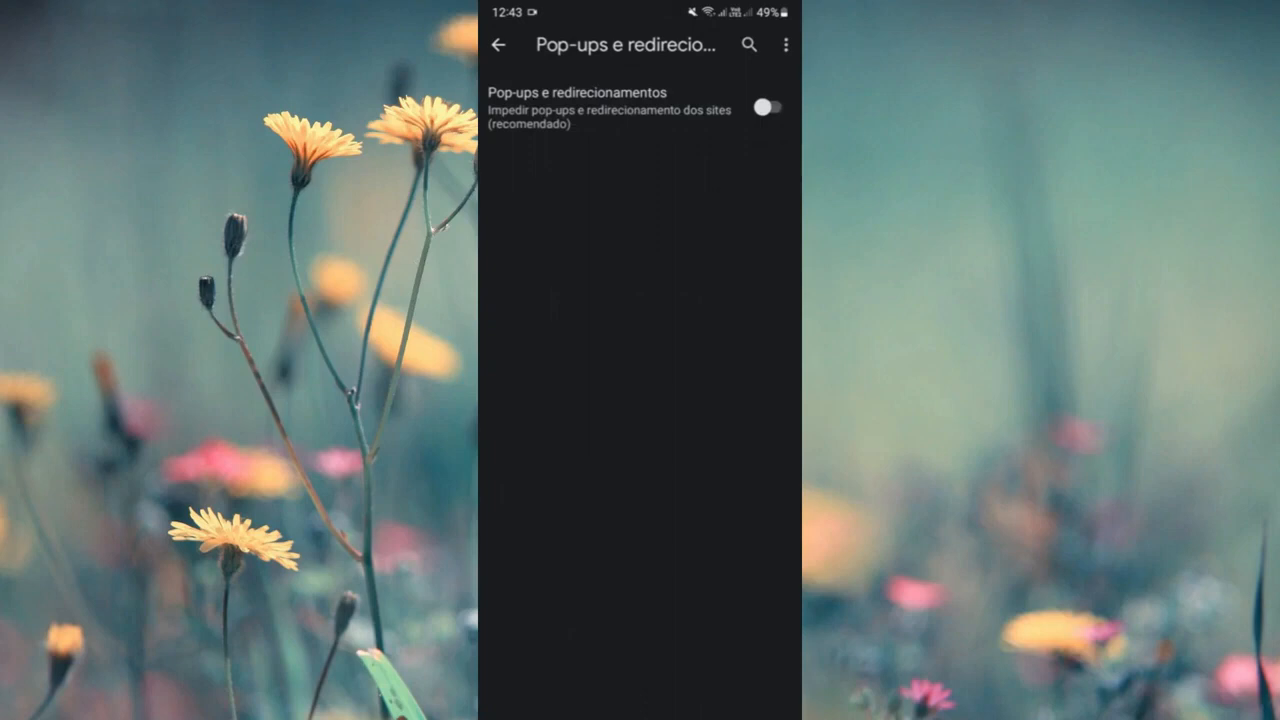
click(767, 106)
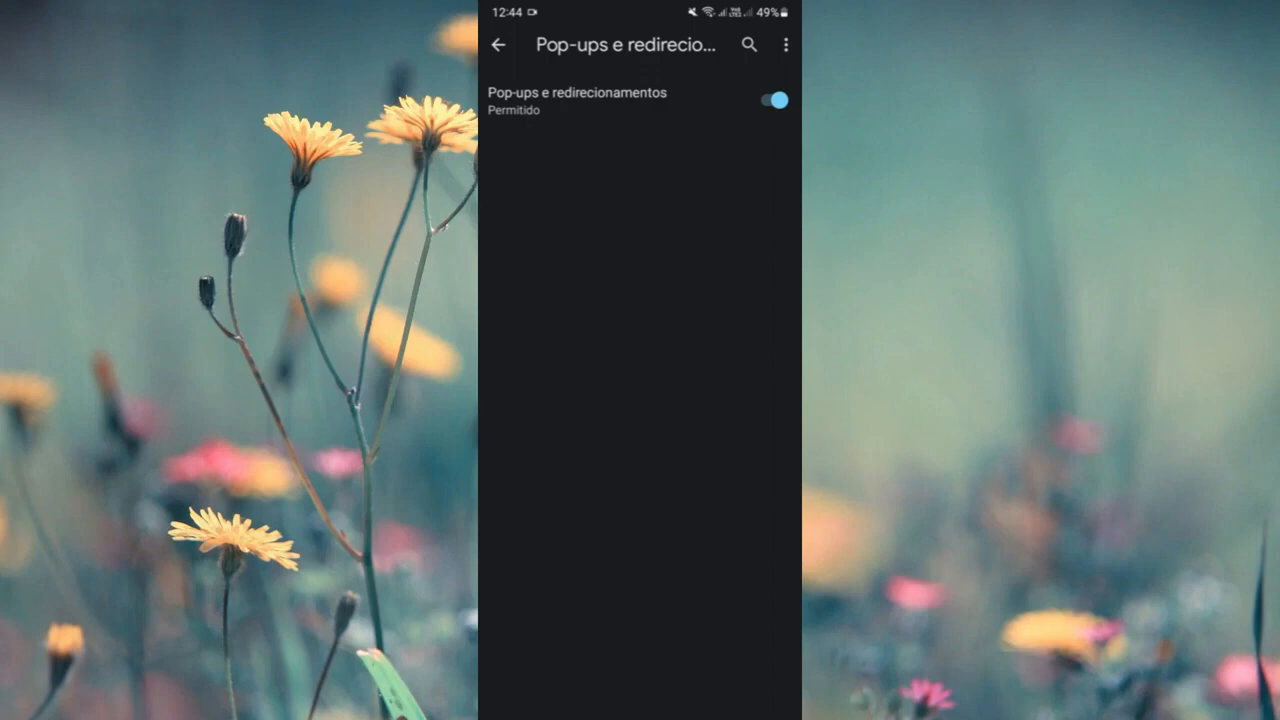
click(774, 100)
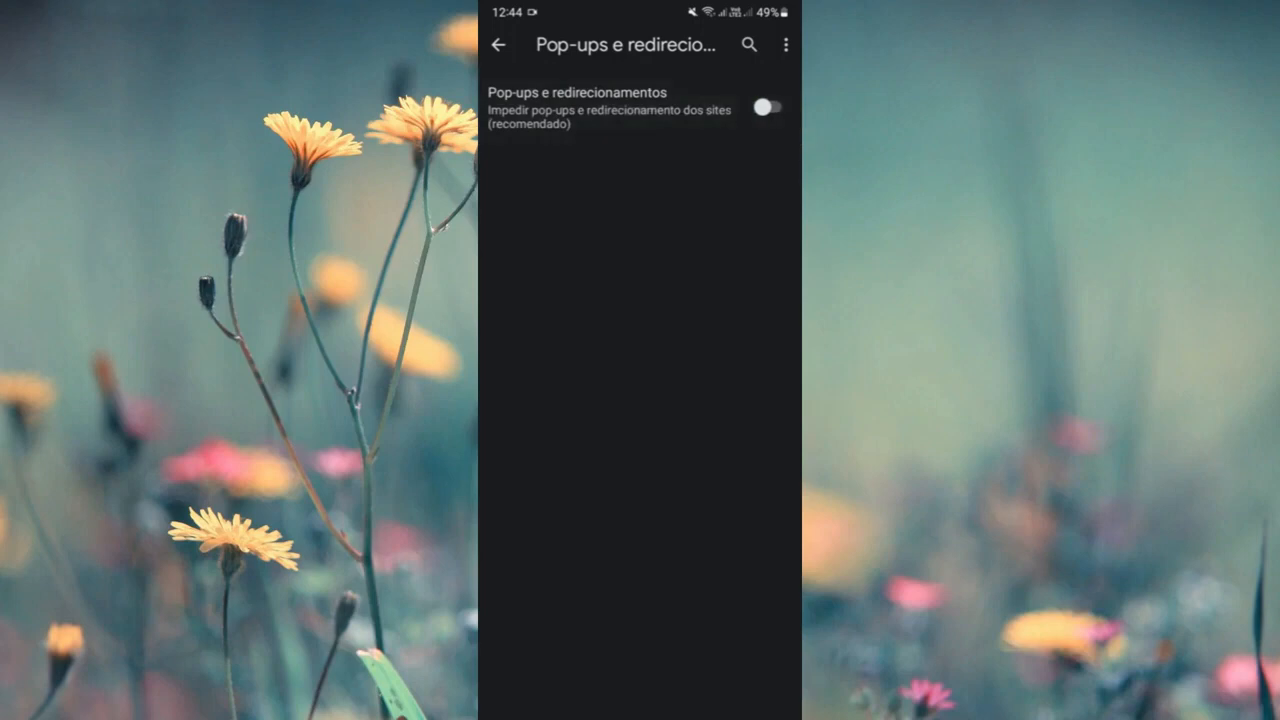